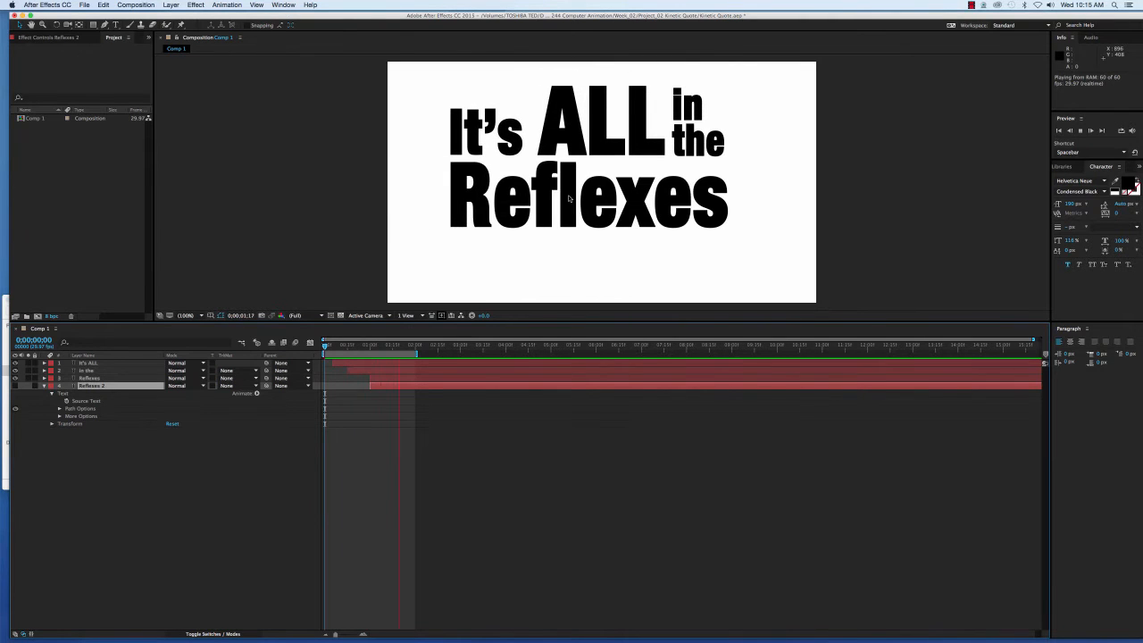
- Stop the preview, hide the Reflexes layer and make the Reflexes 2 layer visible
key(space)
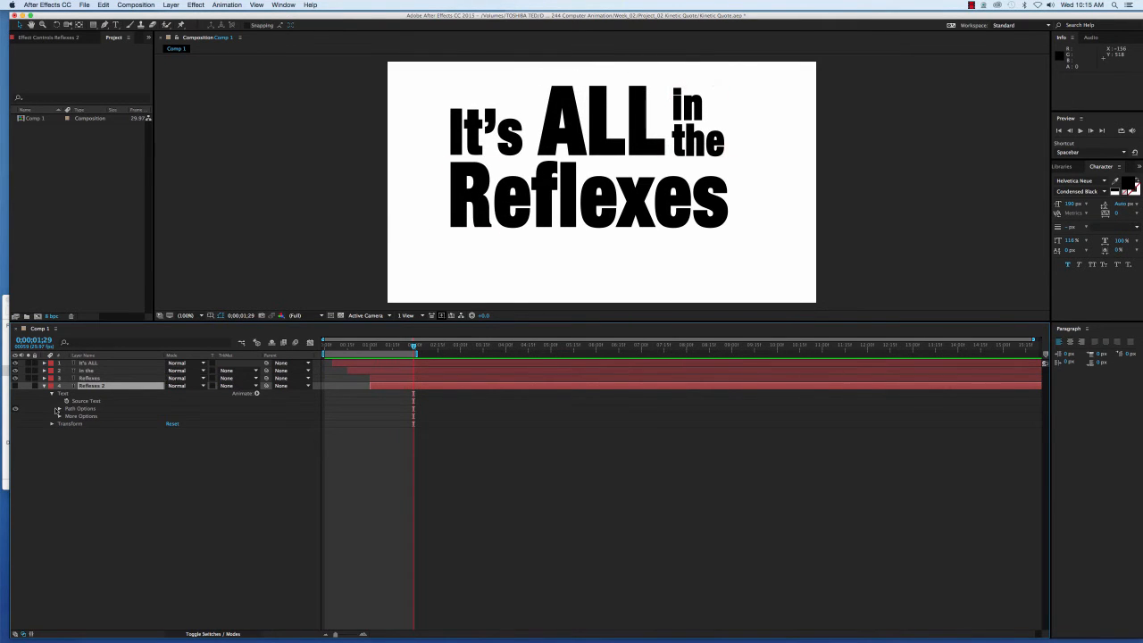
click(15, 383)
click(15, 379)
click(15, 386)
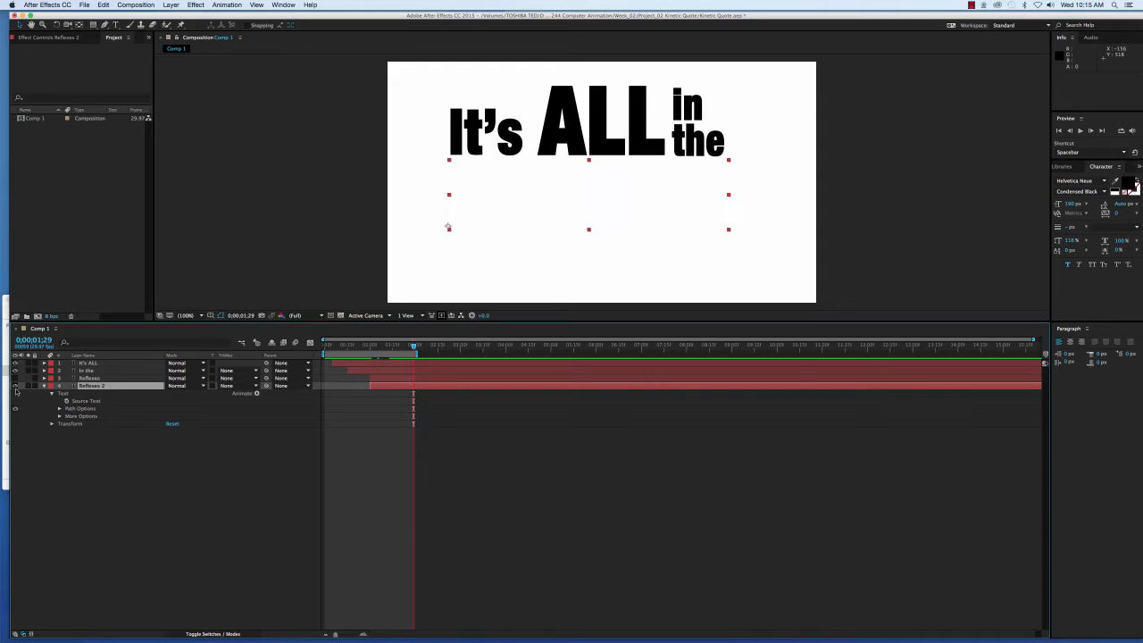
- At 0;00;01;00, add a Position text animator to the Reflexes 2 layer and rename it Position Animator
drag(413, 348, 376, 348)
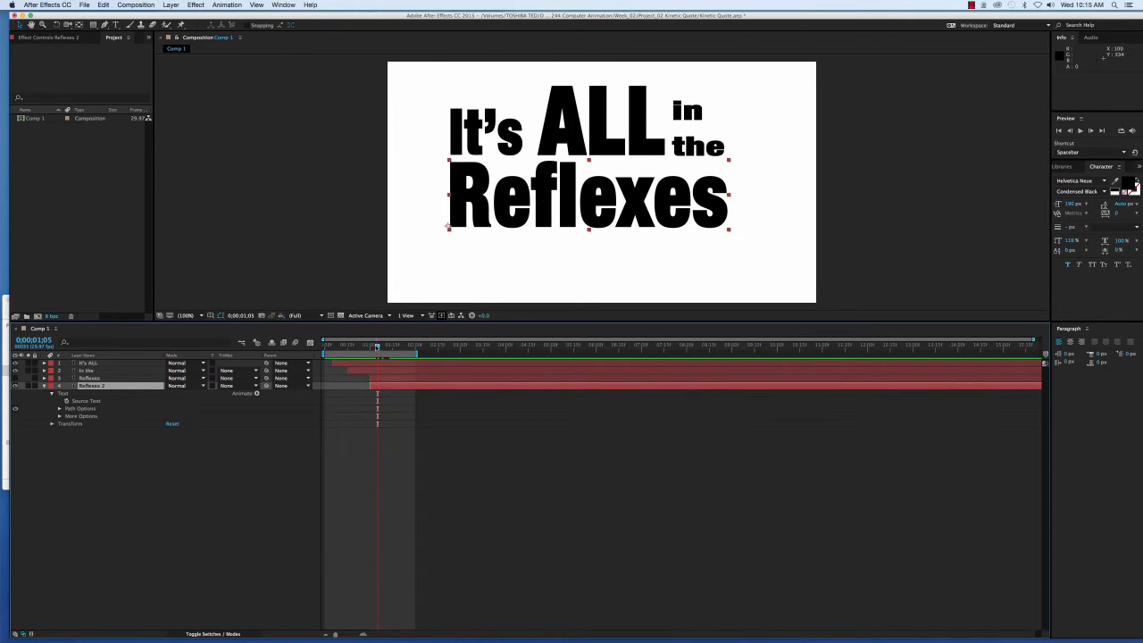
mouse_move(377, 347)
mouse_down()
mouse_move(351, 347)
mouse_move(370, 347)
mouse_up()
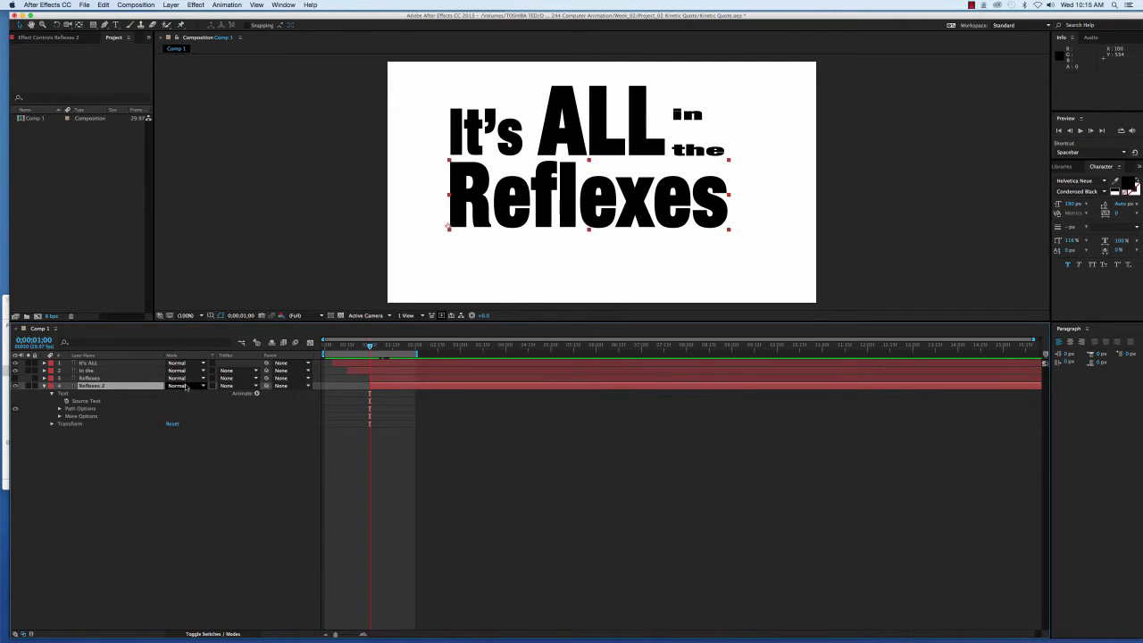
click(256, 394)
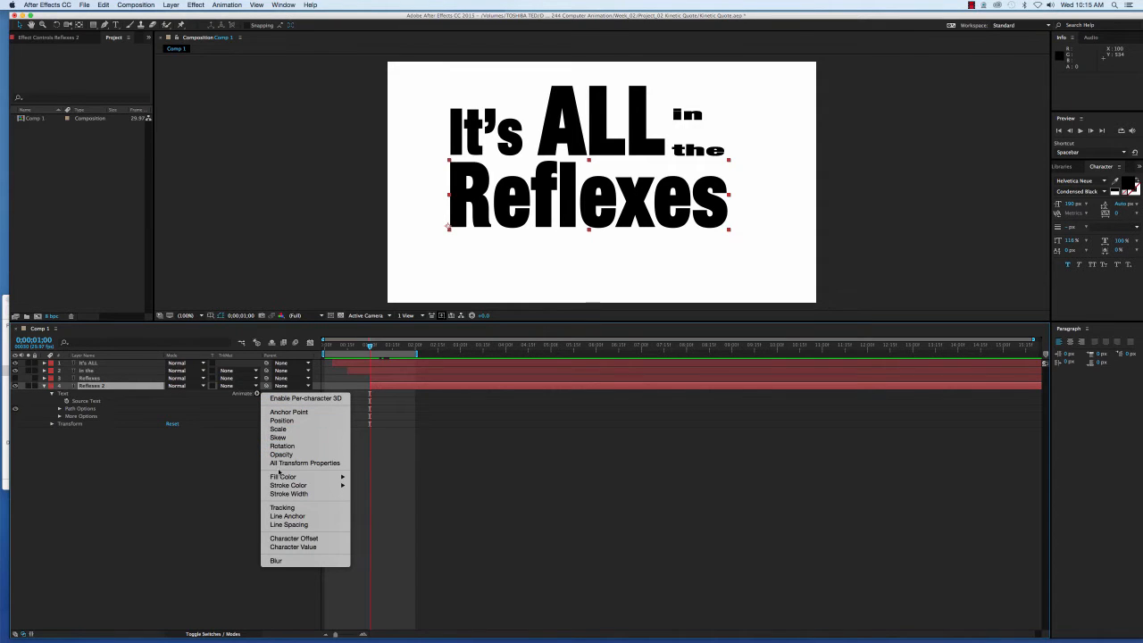
click(282, 421)
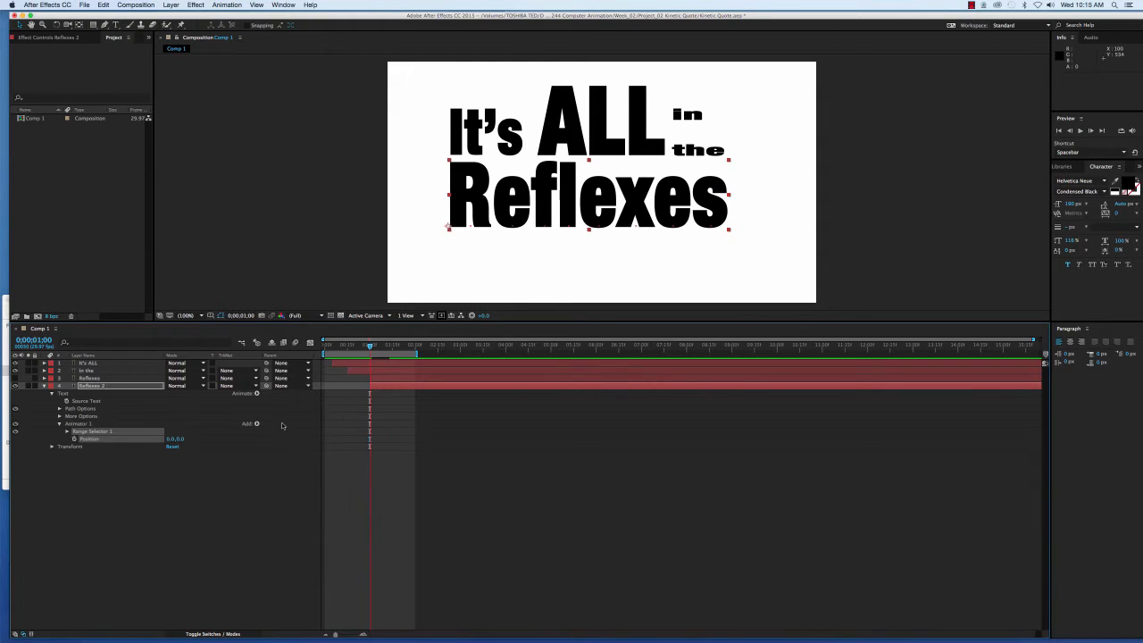
click(78, 425)
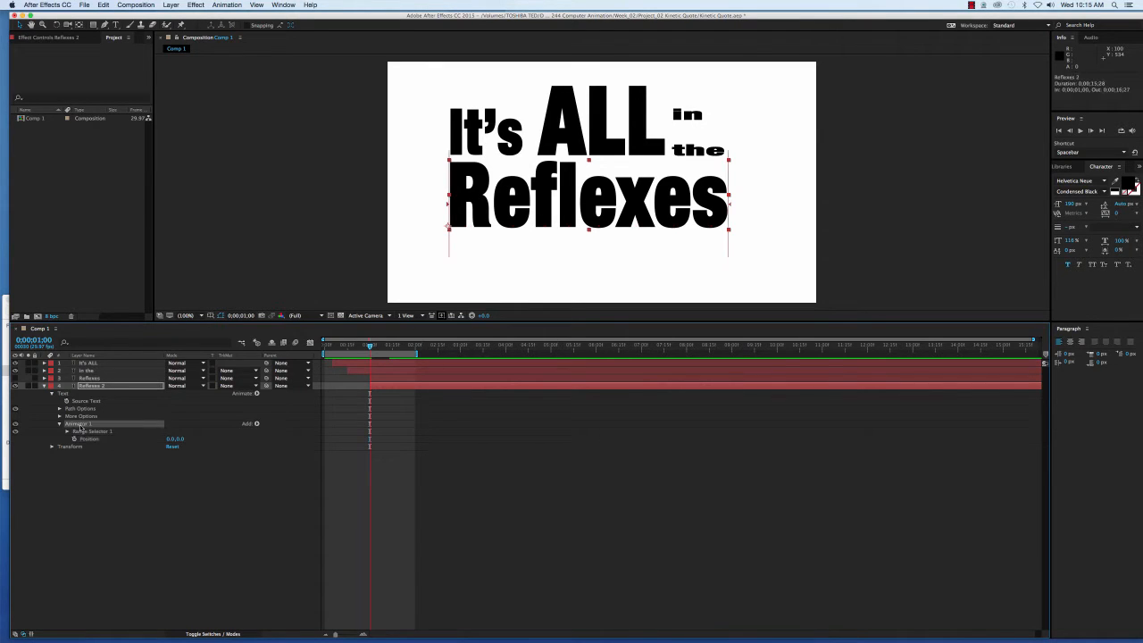
key(Return)
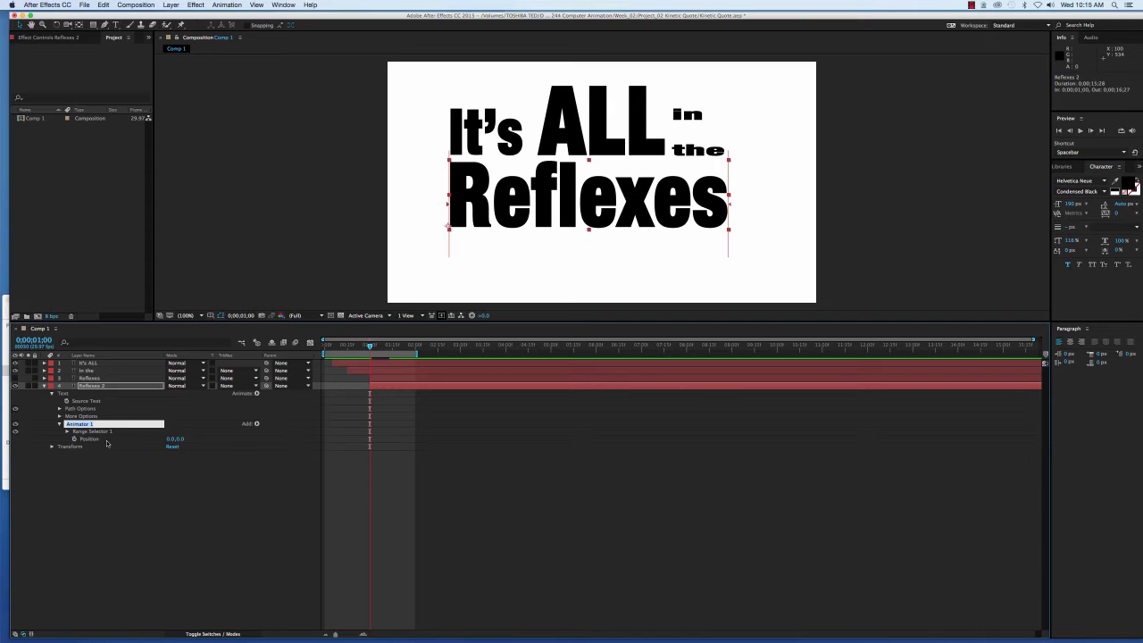
text(Position)
key(Return)
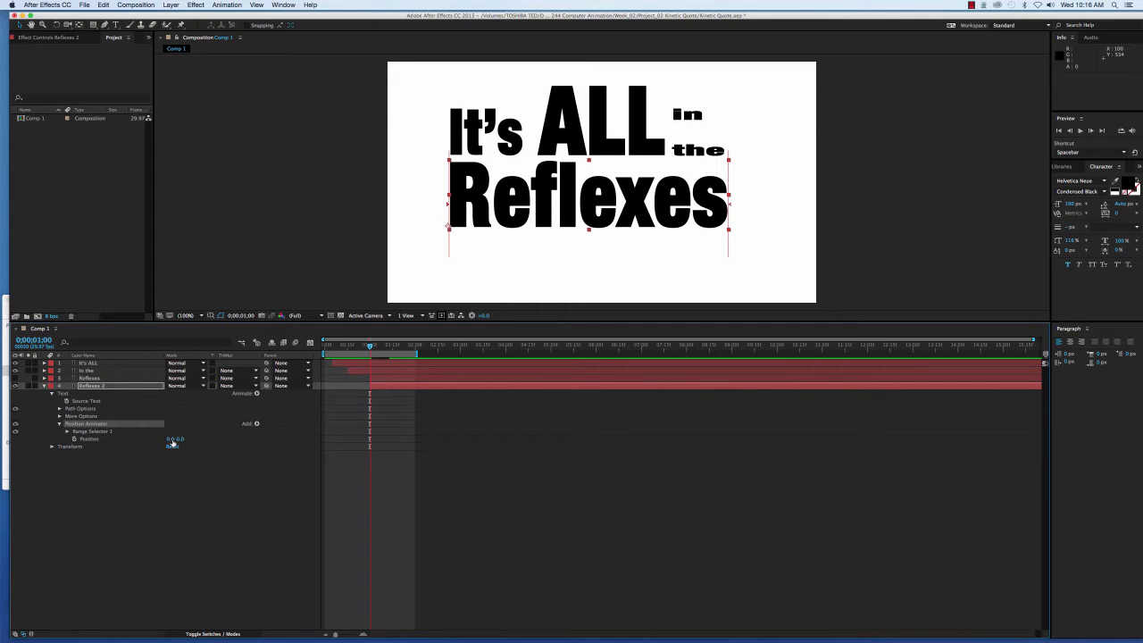
- Move the Reflexes 2 text off-screen to the left with animator Position -857.0, 0.0 and keyframe it at 0;00;01;00
drag(172, 439, 81, 445)
drag(173, 440, 78, 440)
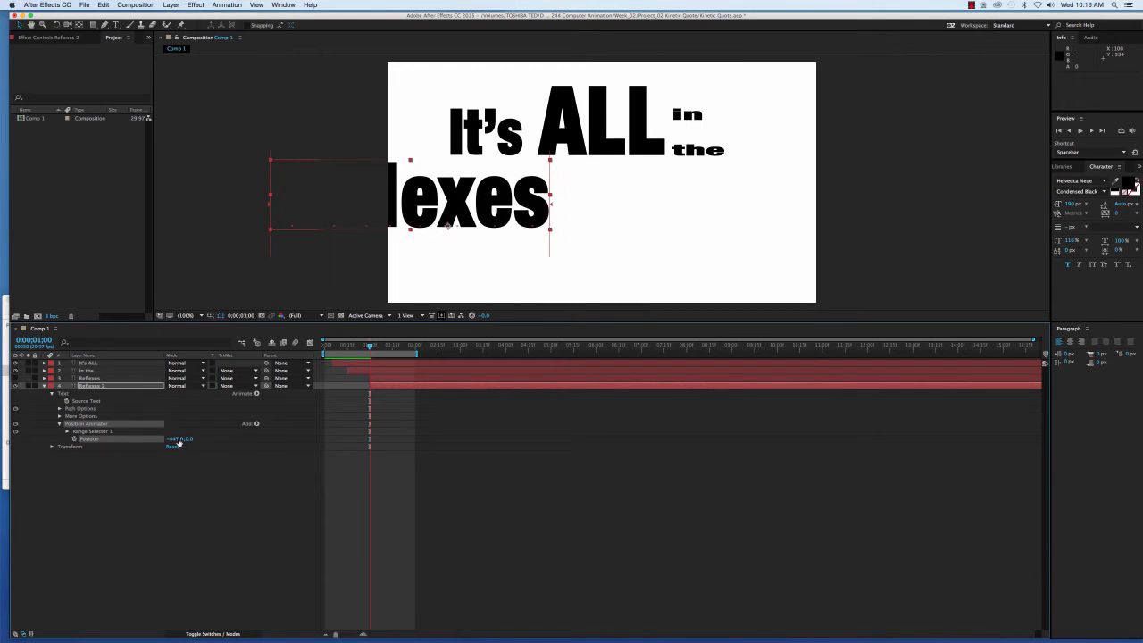
drag(178, 440, 120, 440)
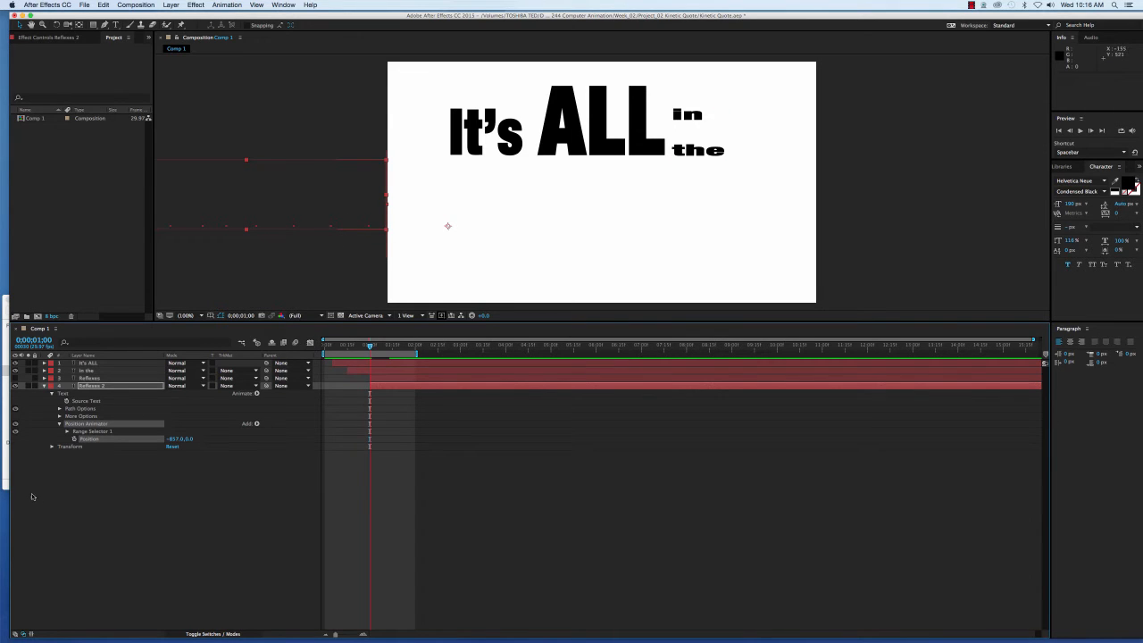
click(74, 440)
- Keyframe the animator's Position at 3.0, 0.0 at 0;00;01;09 to bring the word back into place
mouse_move(370, 347)
mouse_down()
mouse_move(395, 346)
mouse_move(383, 347)
mouse_up()
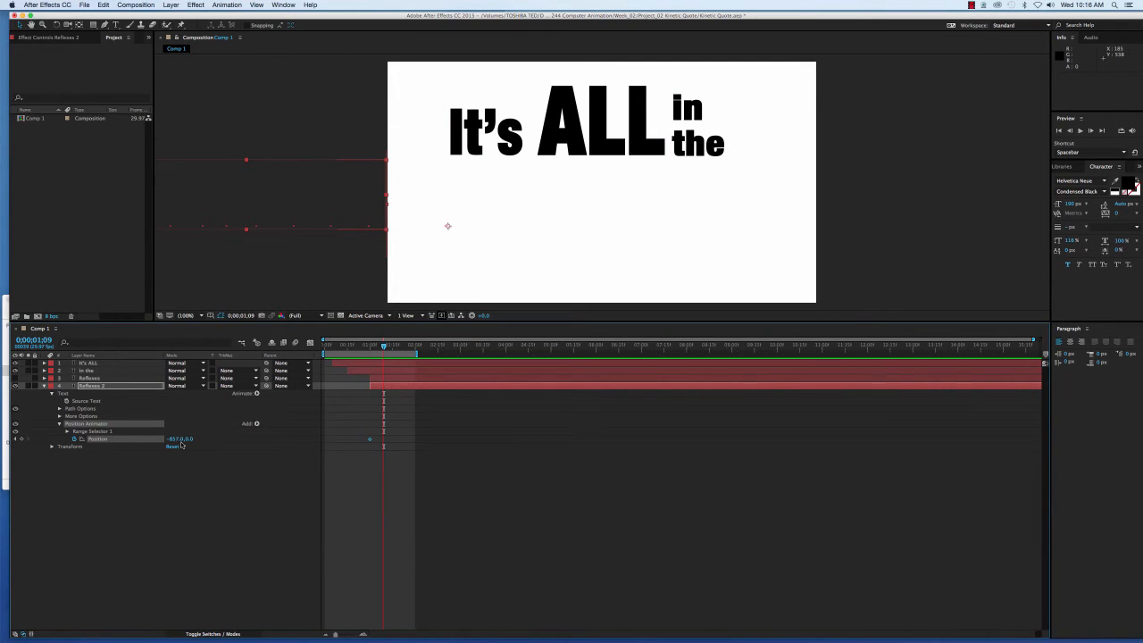
drag(172, 444, 557, 439)
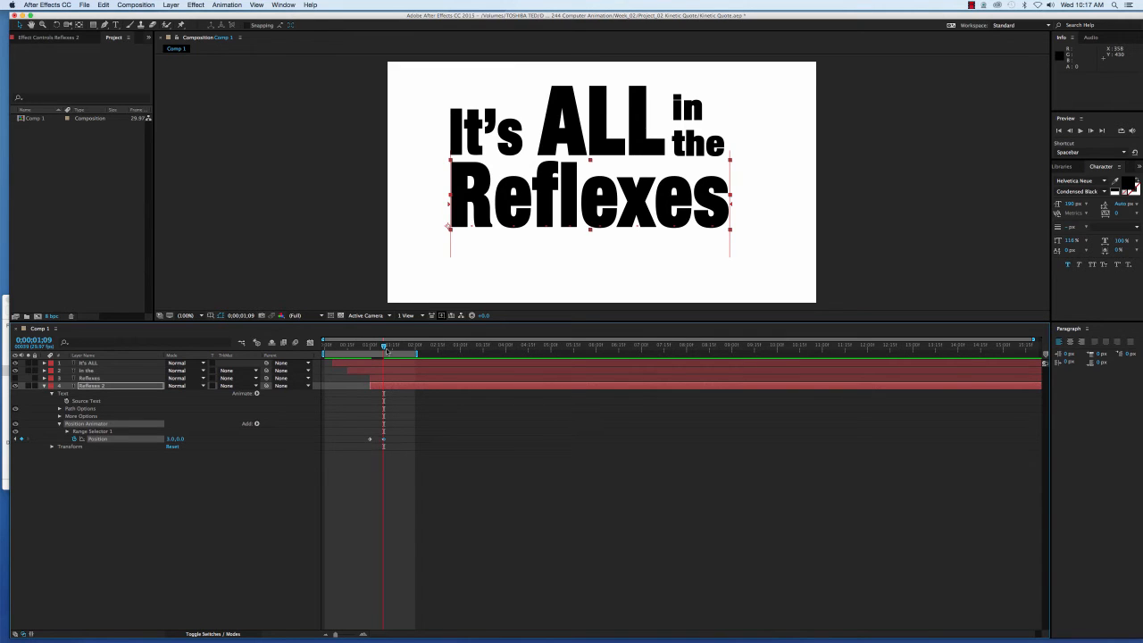
mouse_move(384, 346)
mouse_down()
mouse_move(308, 358)
mouse_move(398, 360)
mouse_up()
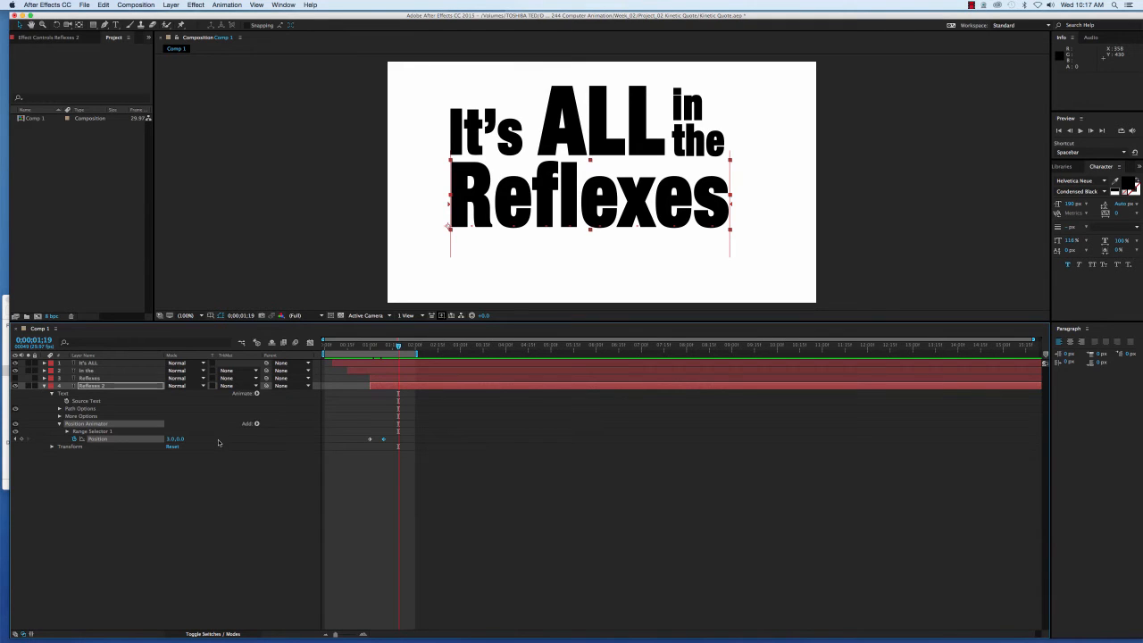
- Set the Shape of Range Selector 1 to Ramp Up in its advanced options
click(67, 431)
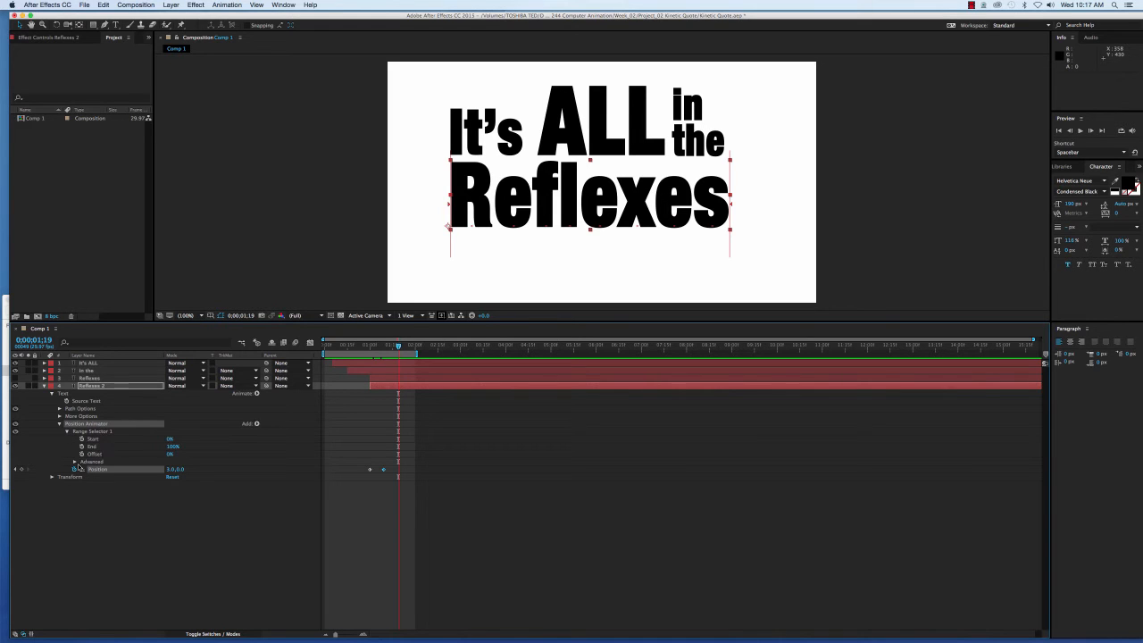
click(75, 462)
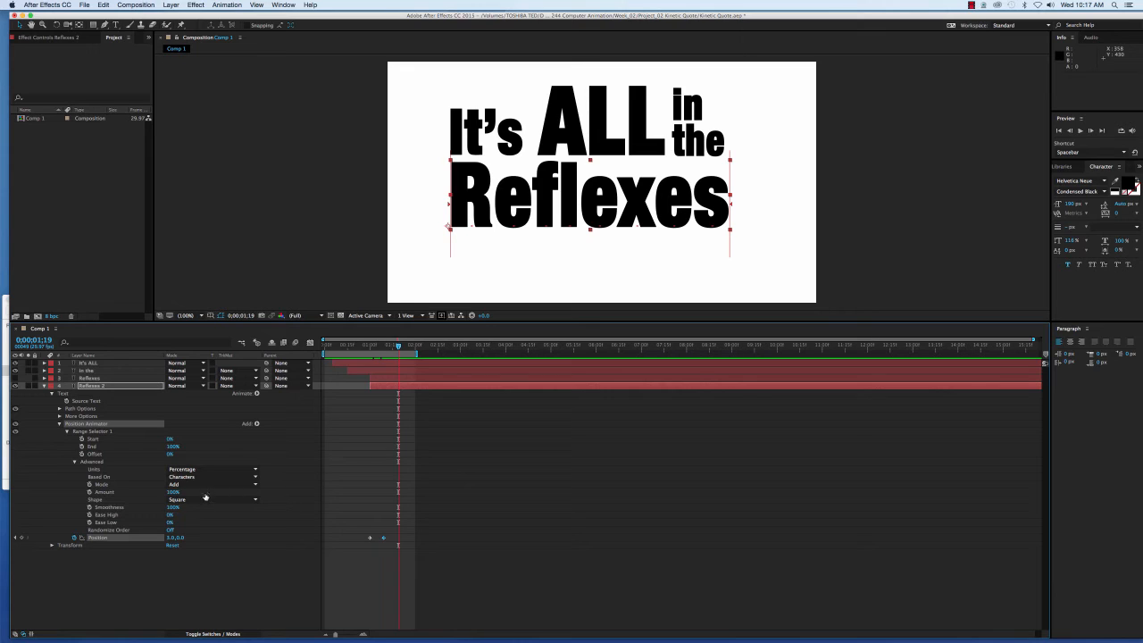
click(174, 506)
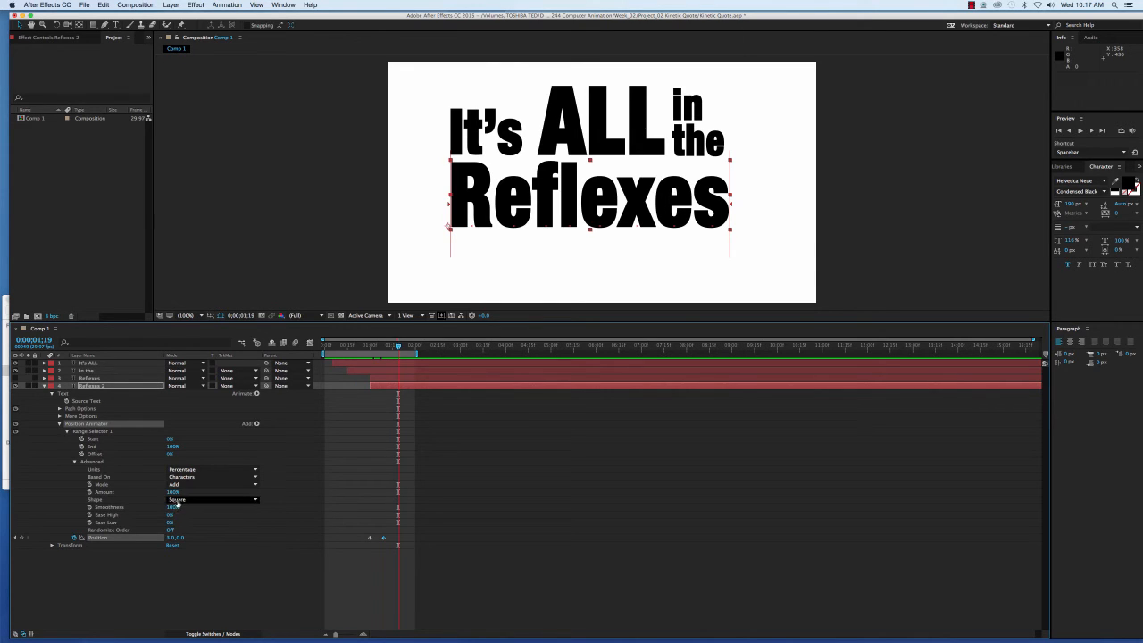
key(Return)
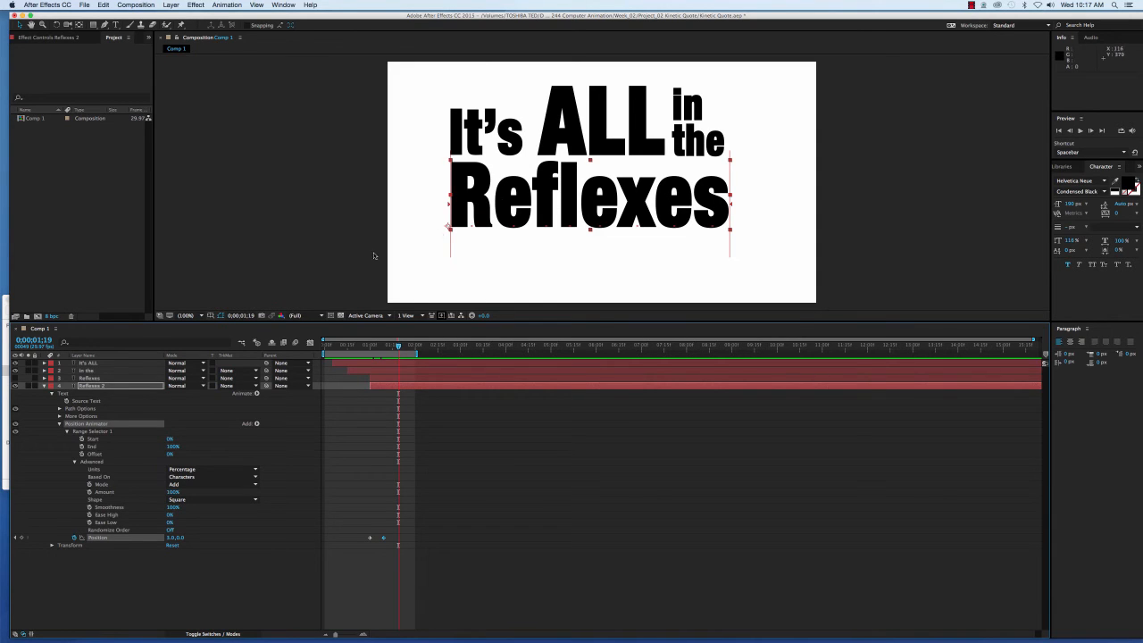
click(255, 500)
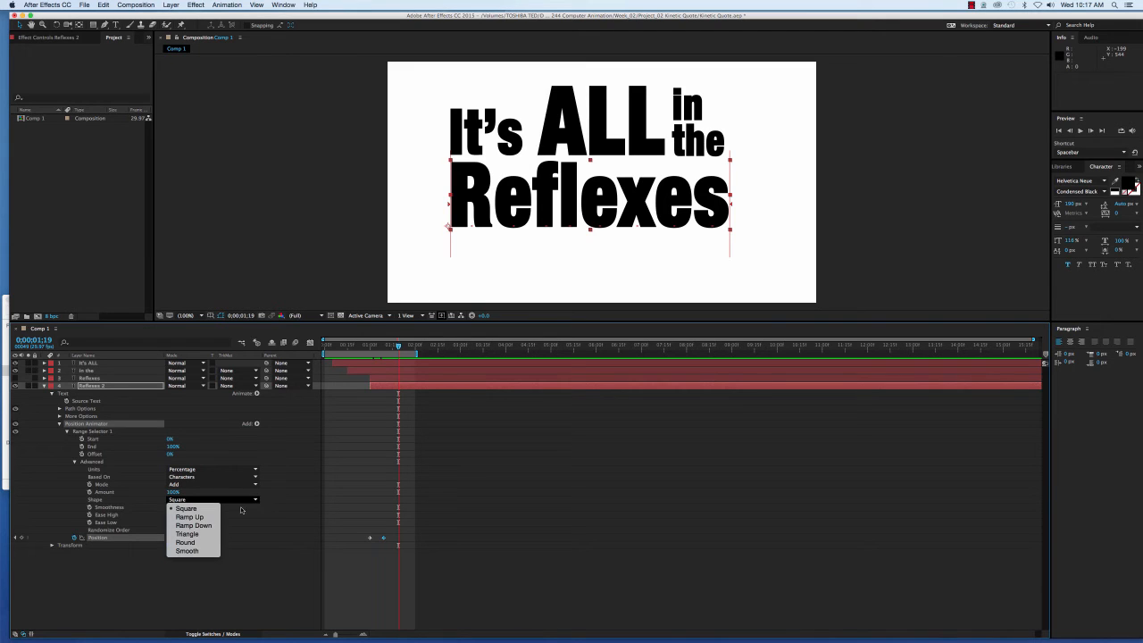
click(202, 517)
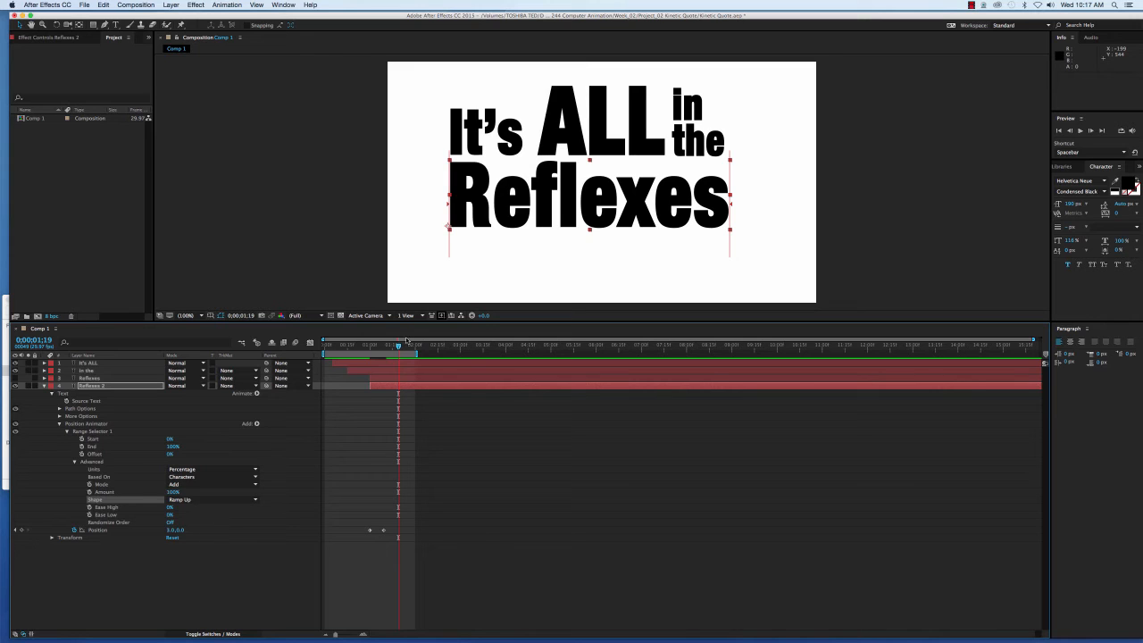
- Return to 0;00;01;00 and set the range selector's Ease High and Ease Low to 50%
drag(396, 346, 370, 358)
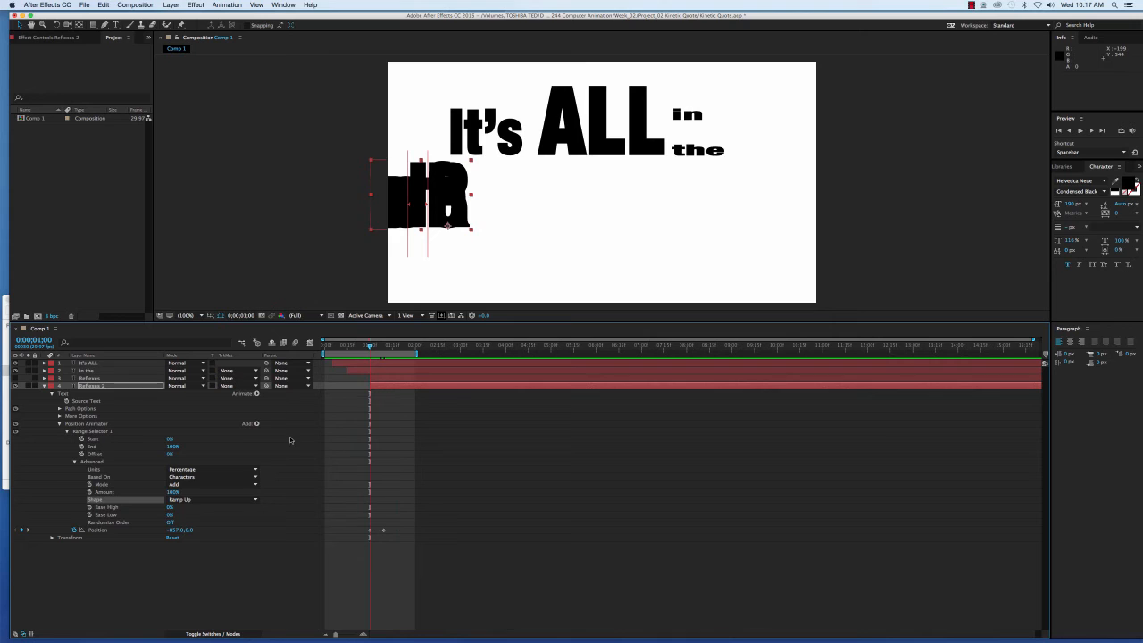
click(169, 507)
text(50)
key(Tab)
text(50)
key(Tab)
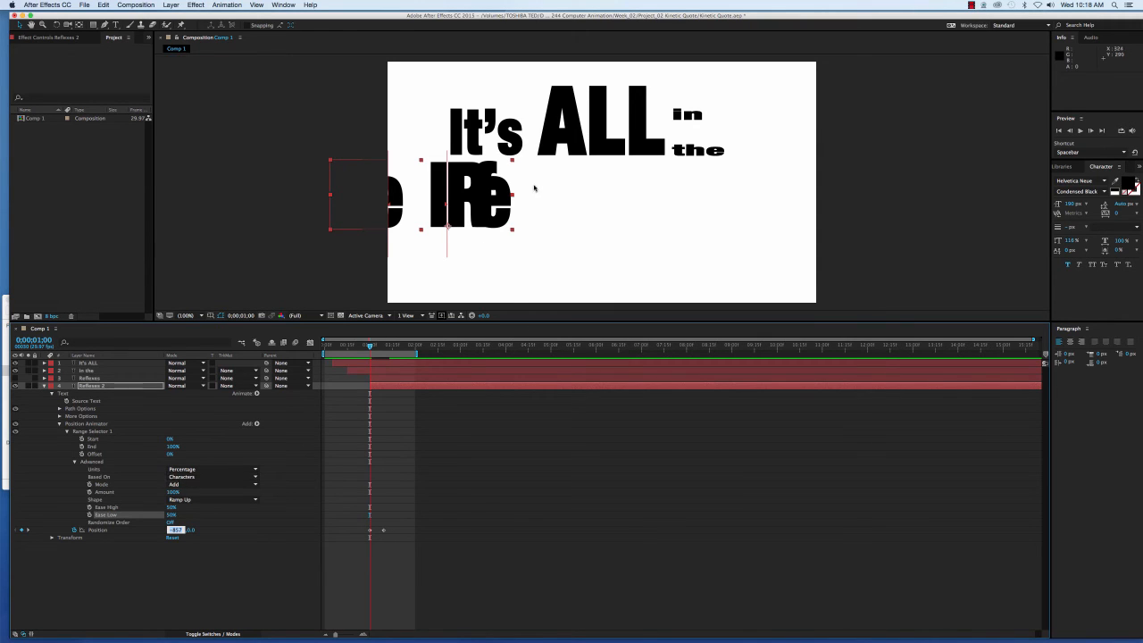
- Base the range selector on Characters Excluding Spaces and scrub back through the animation
click(254, 477)
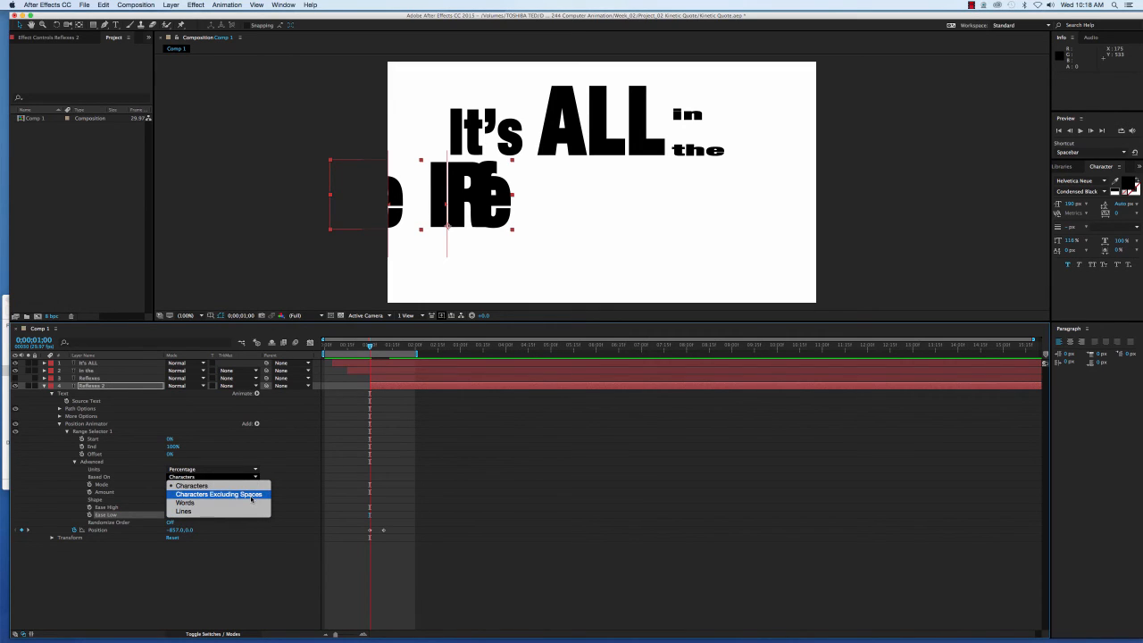
click(251, 493)
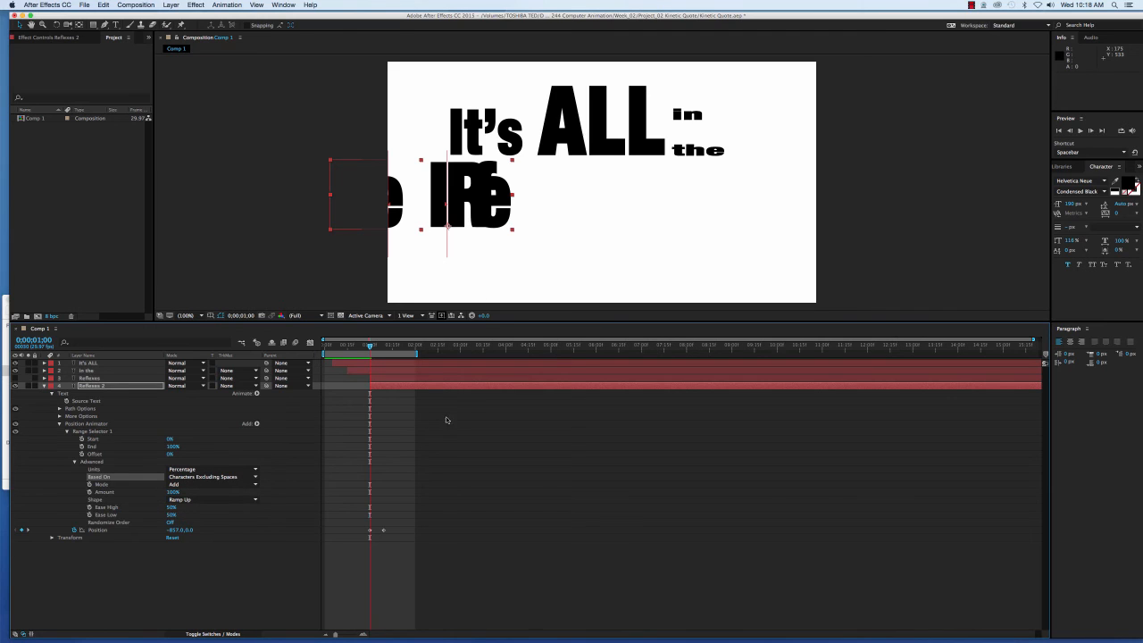
mouse_move(369, 347)
mouse_down()
mouse_move(404, 357)
mouse_move(366, 358)
mouse_move(406, 361)
mouse_move(370, 368)
mouse_up()
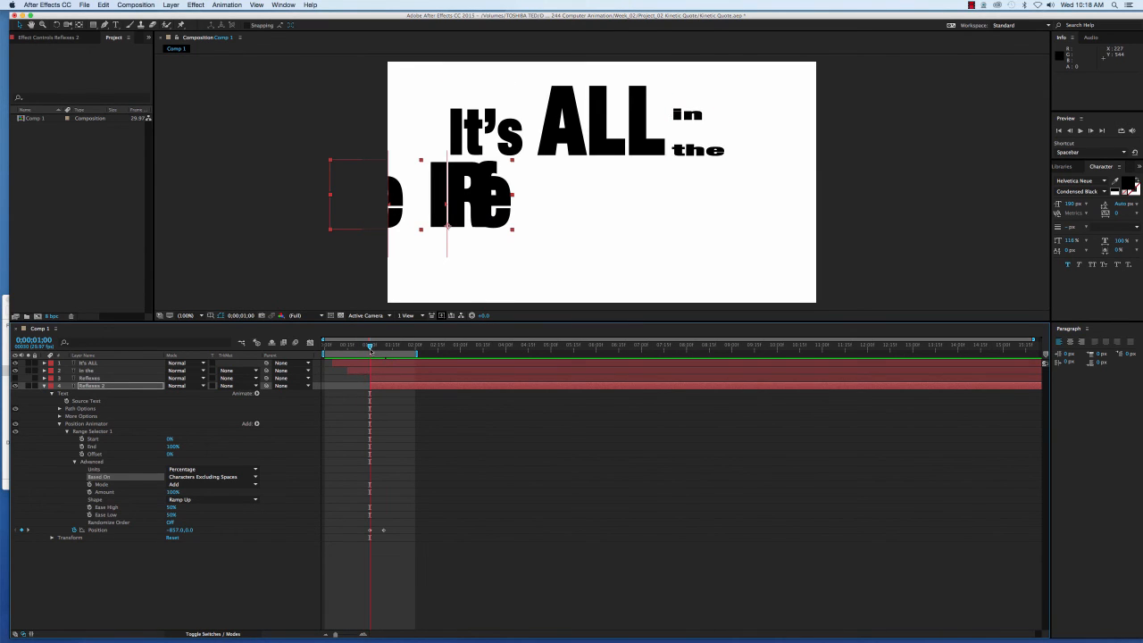
drag(369, 346, 337, 346)
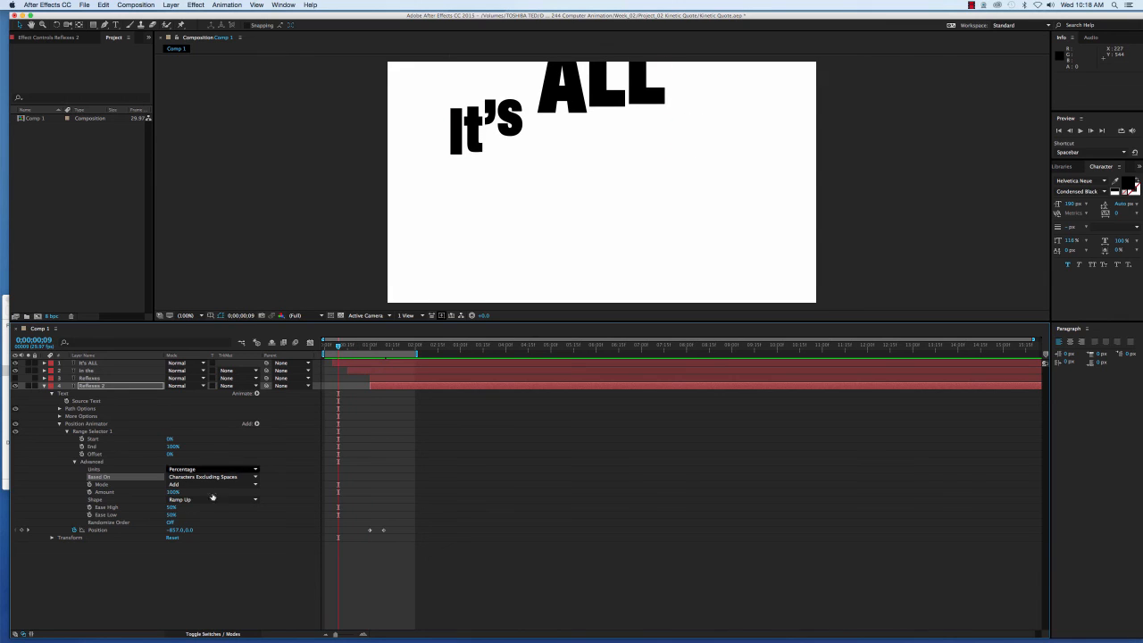
- Turn on Randomize Order for the range selector and preview the animation from the beginning
click(170, 523)
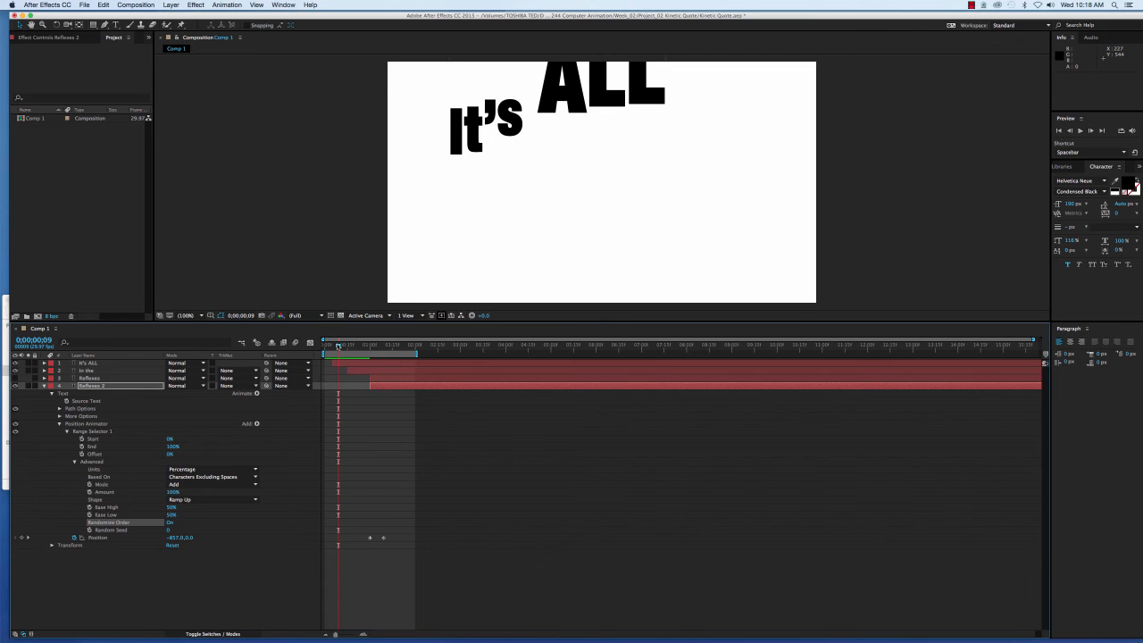
drag(338, 345, 390, 365)
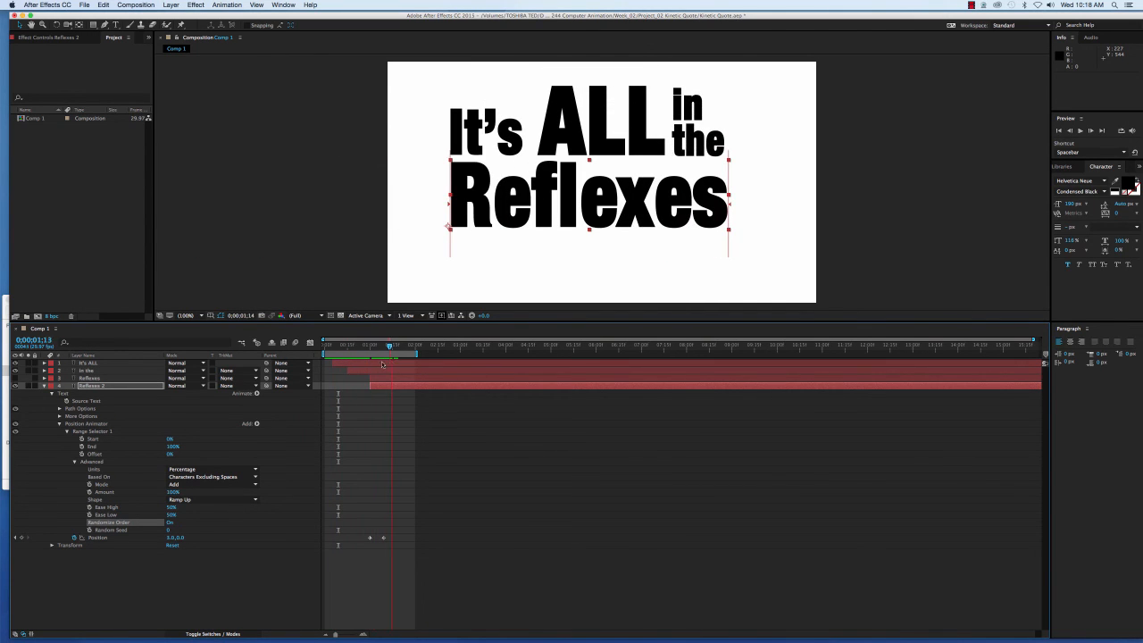
key(Home)
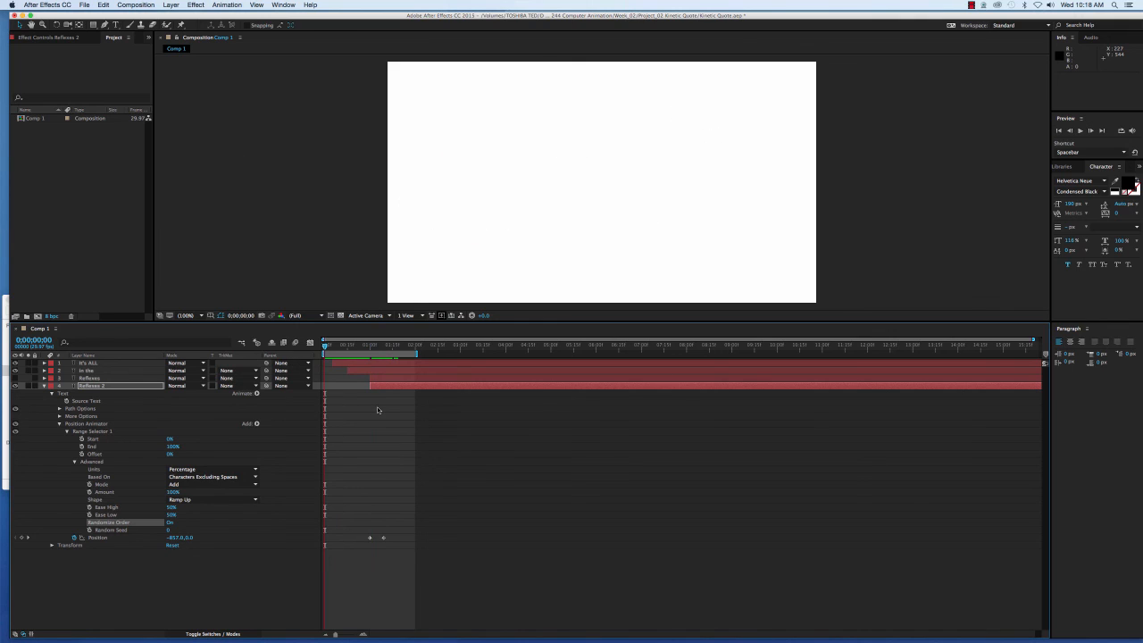
key(space)
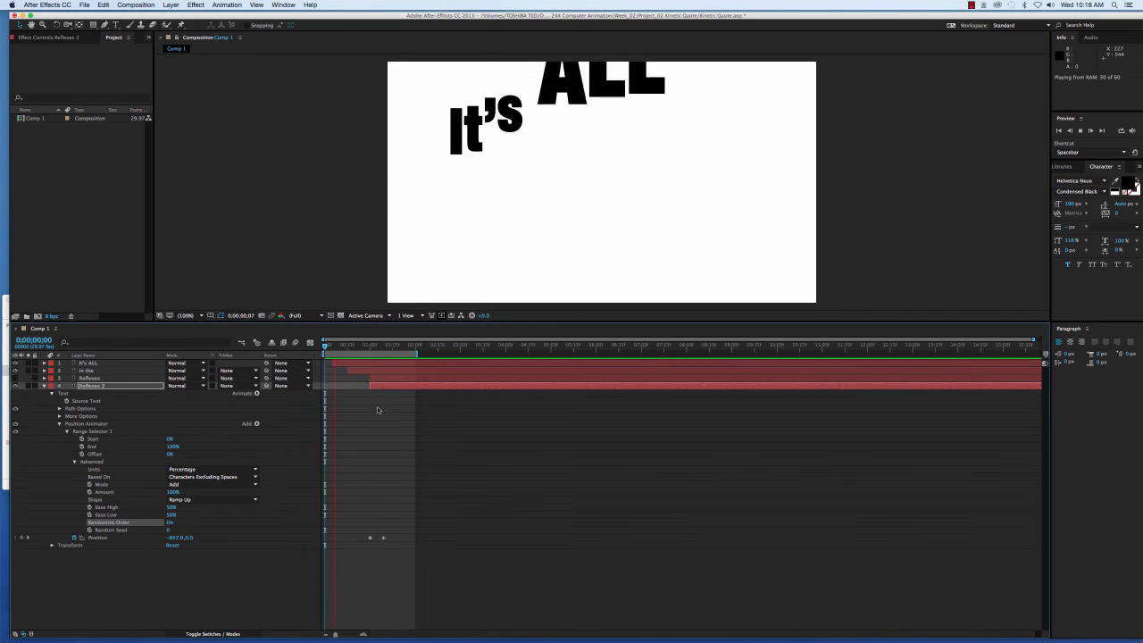